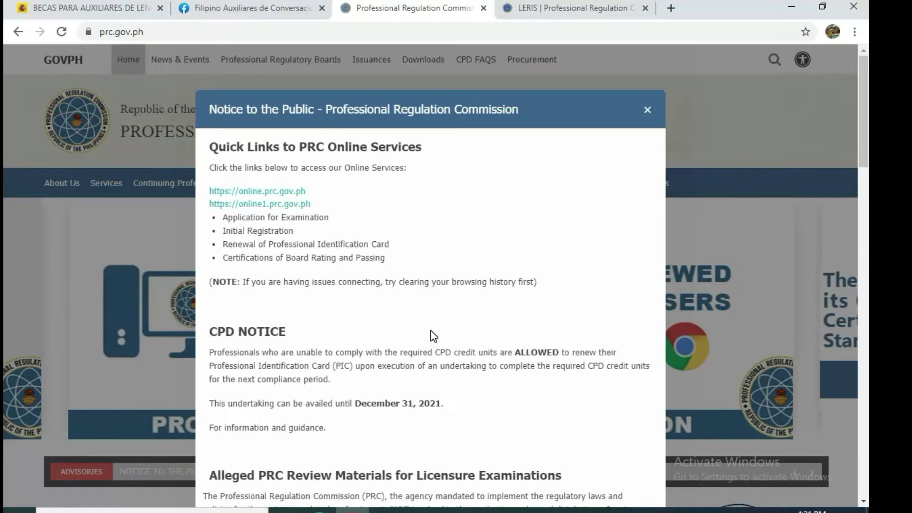
Dismiss the public notice on the PRC homepage, switch to the LERIS site and close its CPD compliance and procedure pop-ups.
left_click(648, 113)
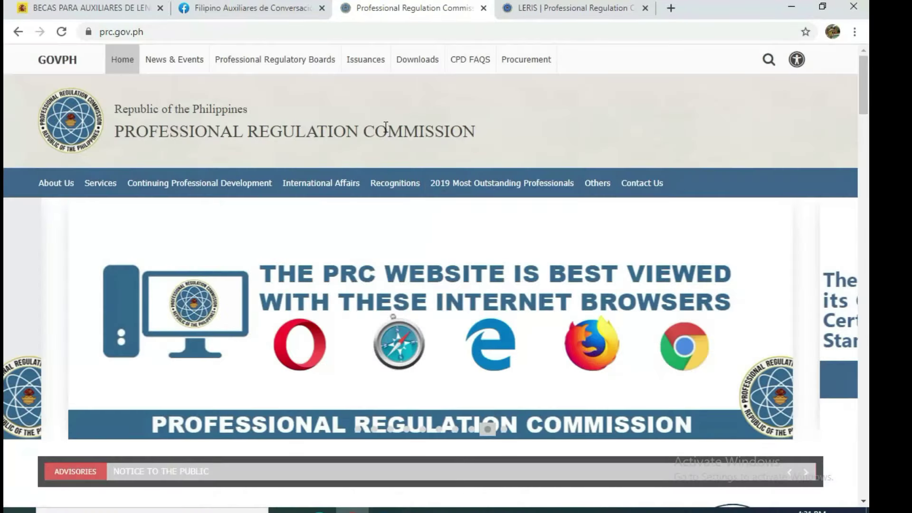
left_click(546, 8)
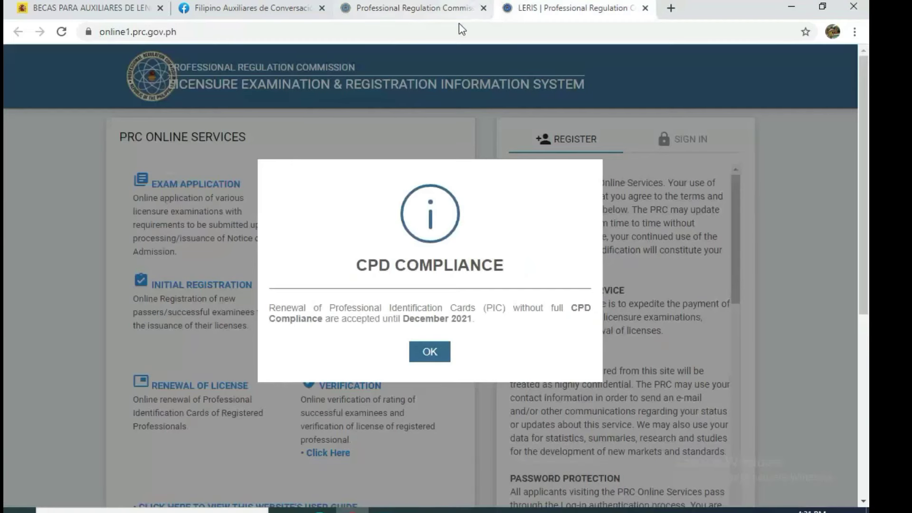
left_click(430, 352)
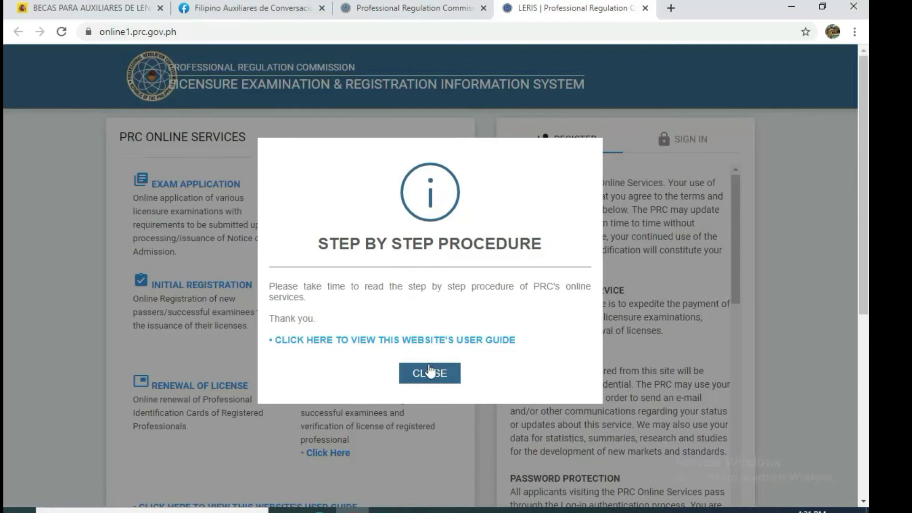
left_click(429, 372)
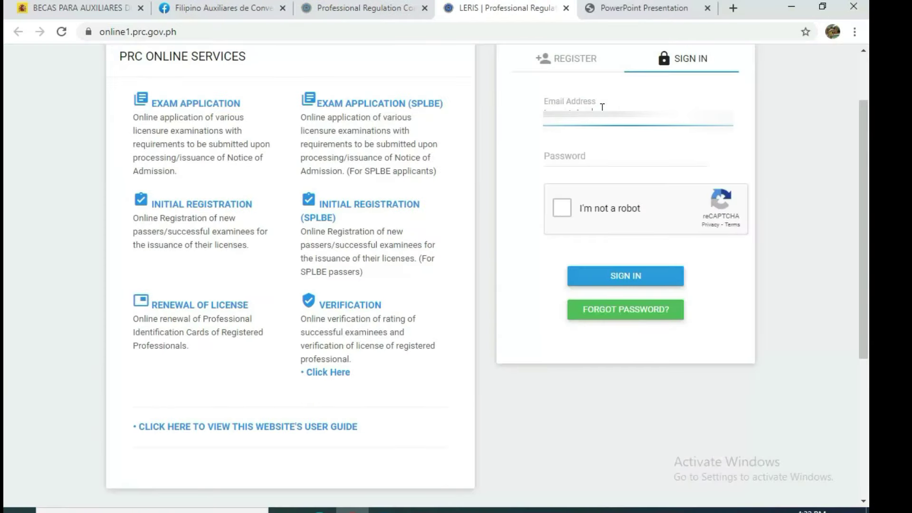
Try to sign in to LERIS with the account e-mail and password, confirming the reCAPTCHA.
key("Tab")
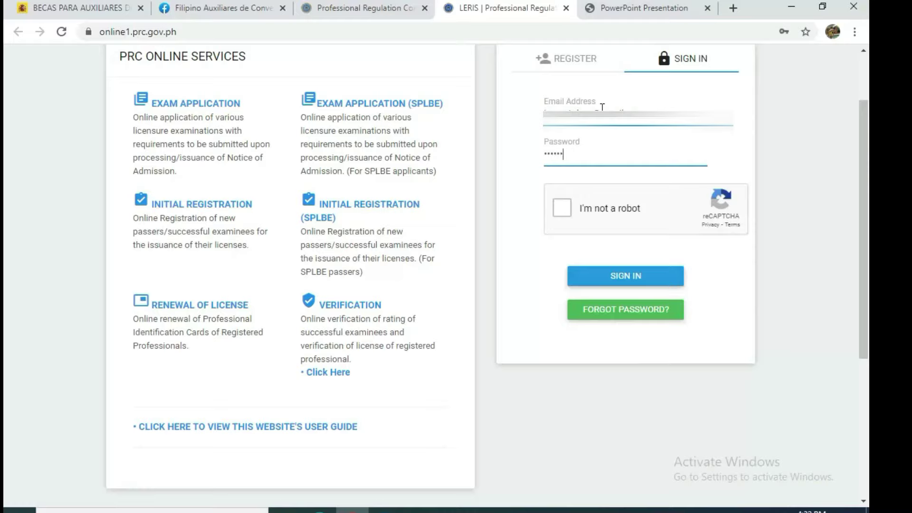
left_click(562, 209)
left_click(617, 280)
Open Gmail and yahoomail.com, and search the Yahoo mailbox for "prc" messages.
left_click(636, 8)
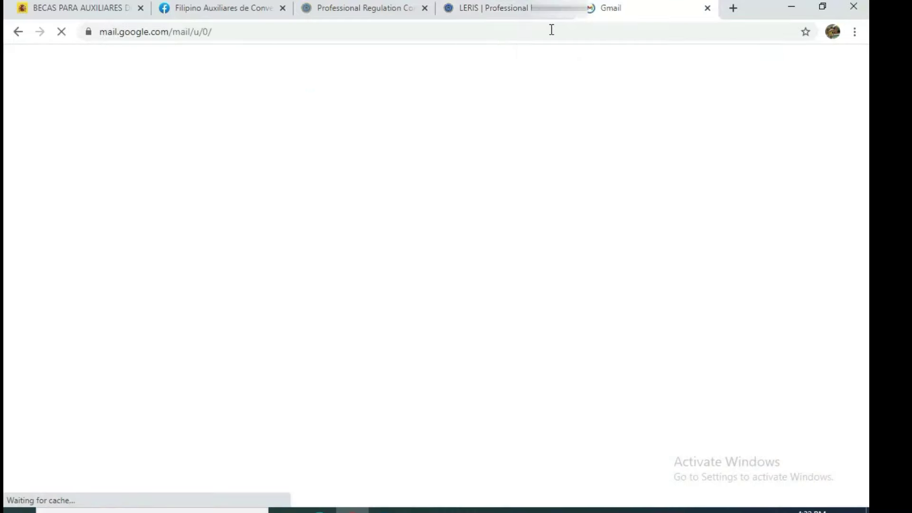
left_click(733, 8)
type("yahoomail.com")
key("Return")
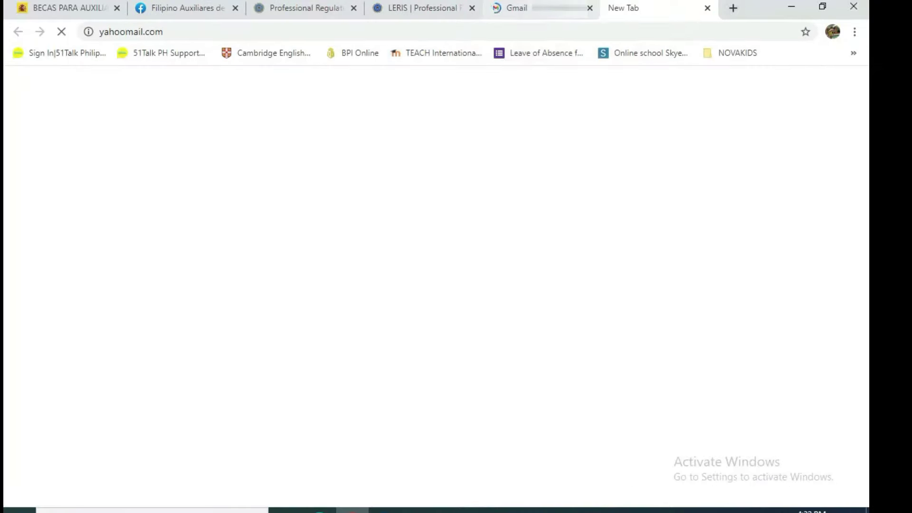
left_click(522, 7)
left_click(660, 7)
left_click(283, 72)
type("prc")
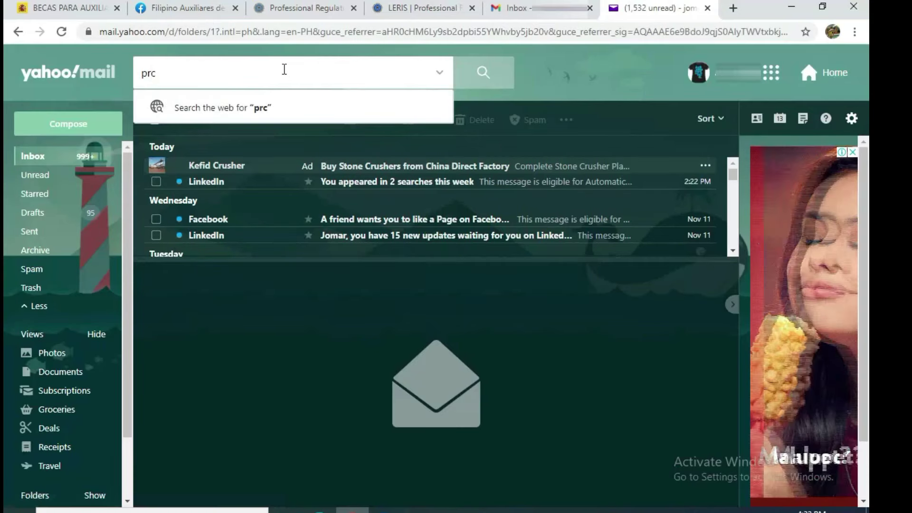
key("Return")
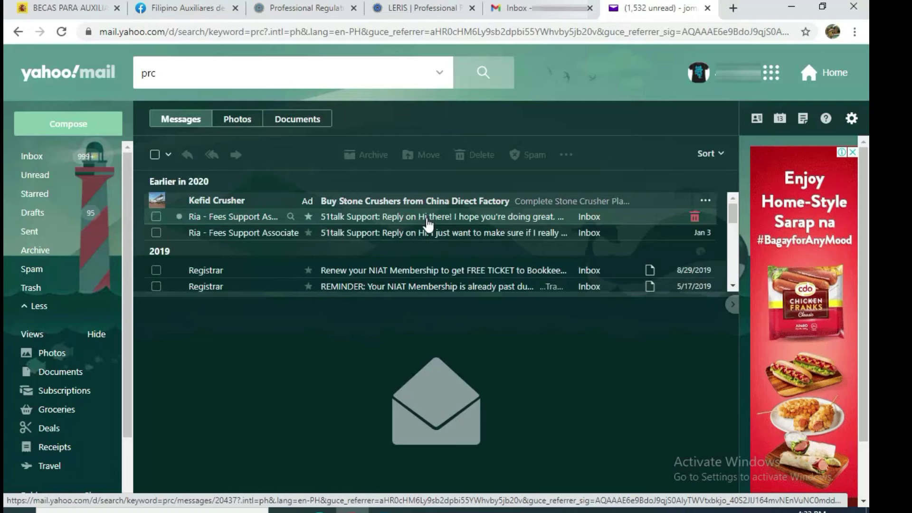
left_click_drag(731, 210, 728, 244)
Close Yahoo Mail, search Gmail for "prc" and look through the results for messages from the commission.
key("ctrl+w")
key("Return")
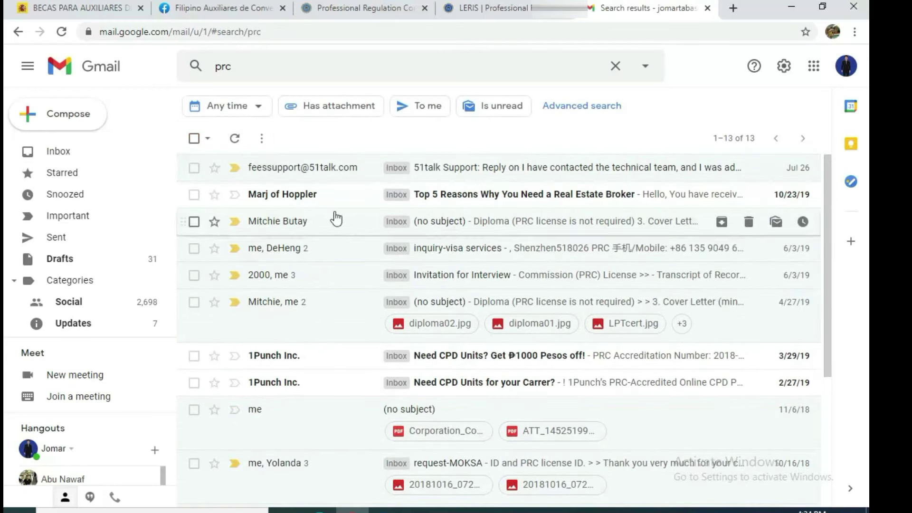
left_click_drag(828, 206, 546, 11)
left_click_drag(828, 216, 830, 347)
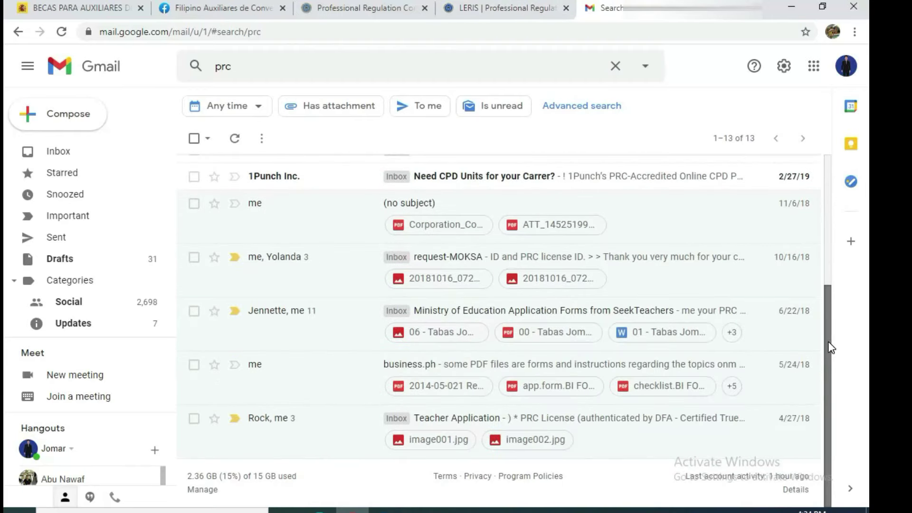
Return to the LERIS site and go through the registration terms of service to bring up the account registration form.
key("ctrl+shift+Tab")
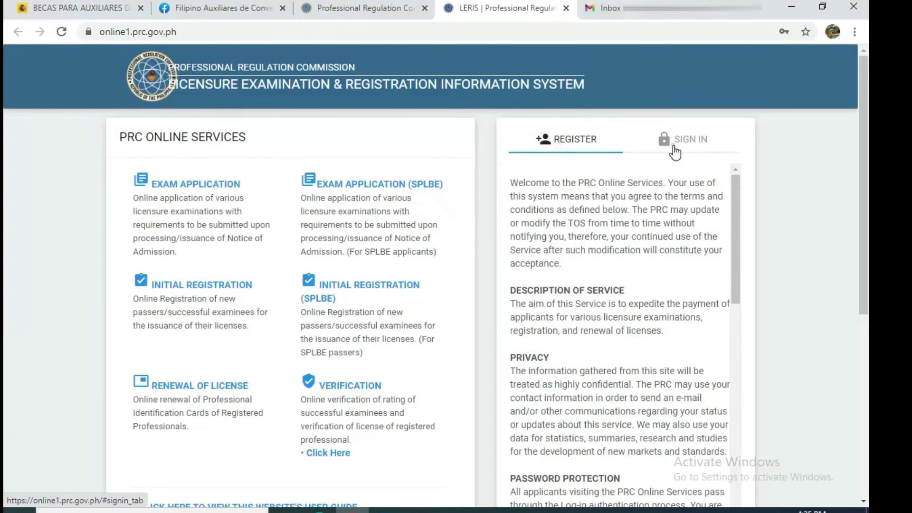
left_click(569, 136)
scroll(825, 180, "down", 6)
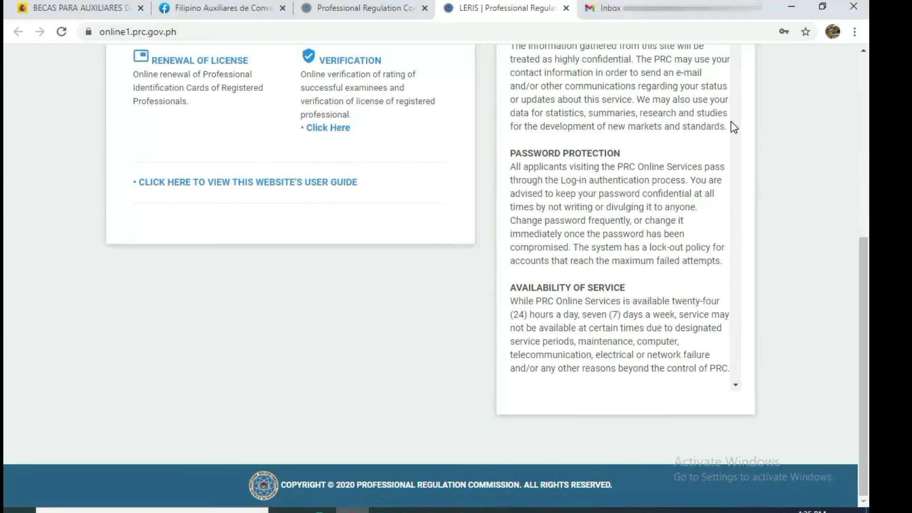
scroll(733, 126, "down", 5)
scroll(734, 116, "down", 10)
left_click(653, 380)
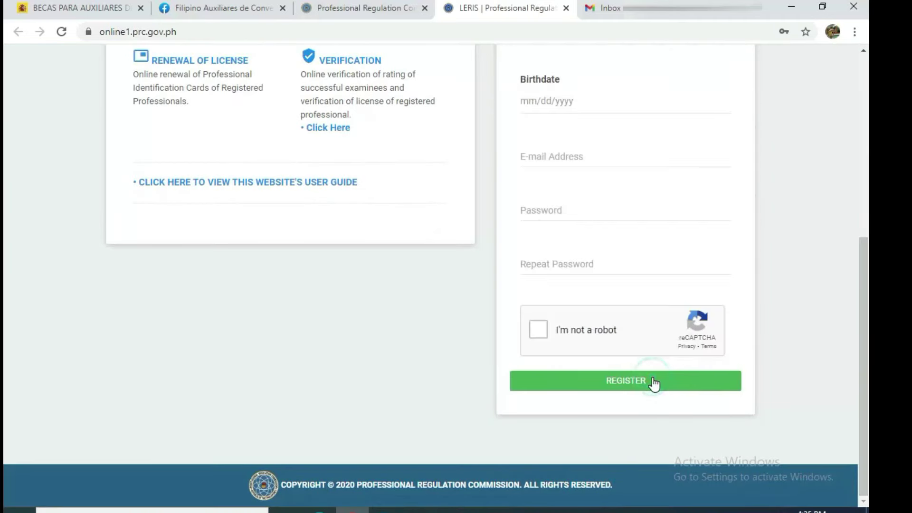
Fill in the birthdate, e-mail address, password and repeated password on the registration form.
left_click(524, 100)
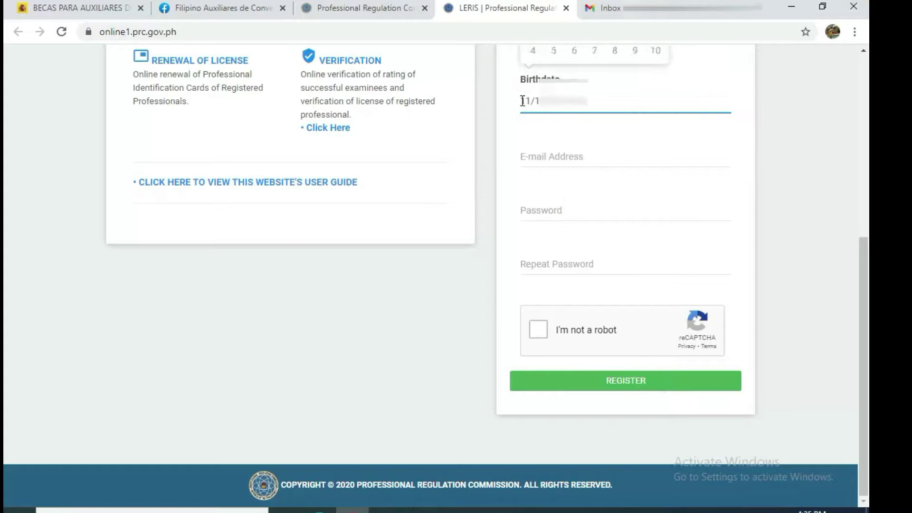
left_click(563, 150)
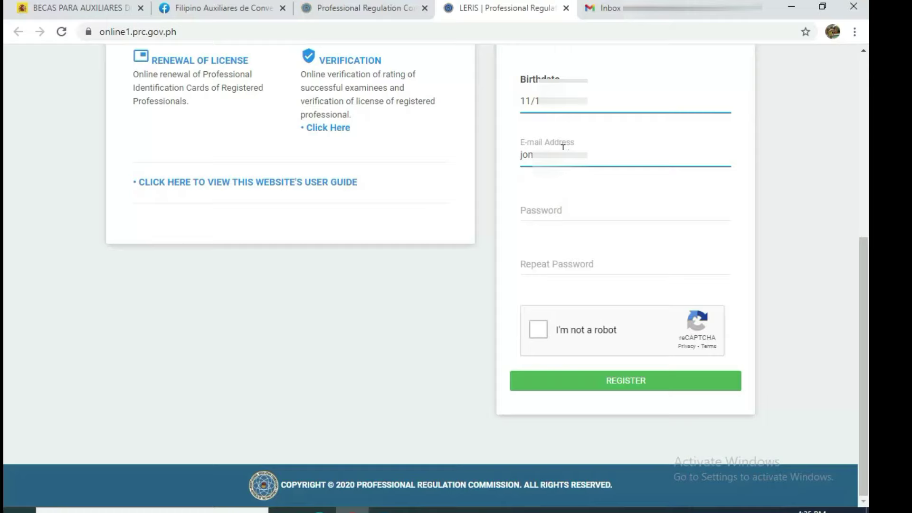
key("Tab")
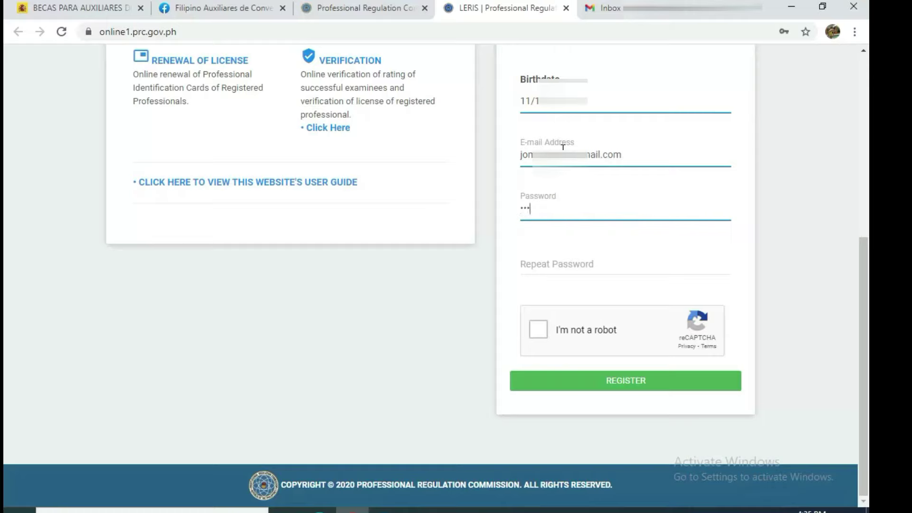
left_click(612, 260)
type("***")
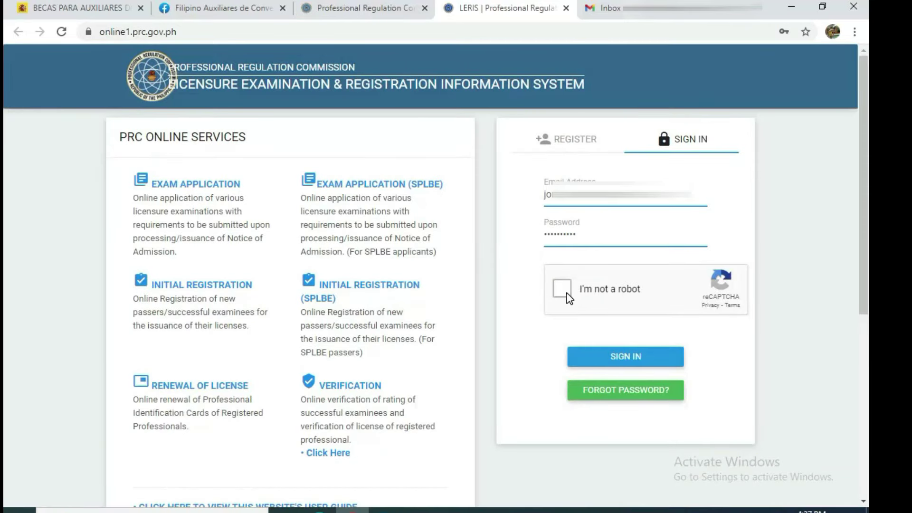
Sign in to LERIS with the registered account, confirming the reCAPTCHA and re-entering the account password.
left_click(564, 289)
left_click(614, 357)
double_click(604, 234)
type("********")
left_click(631, 363)
left_click(431, 338)
left_click(596, 237)
left_click(615, 356)
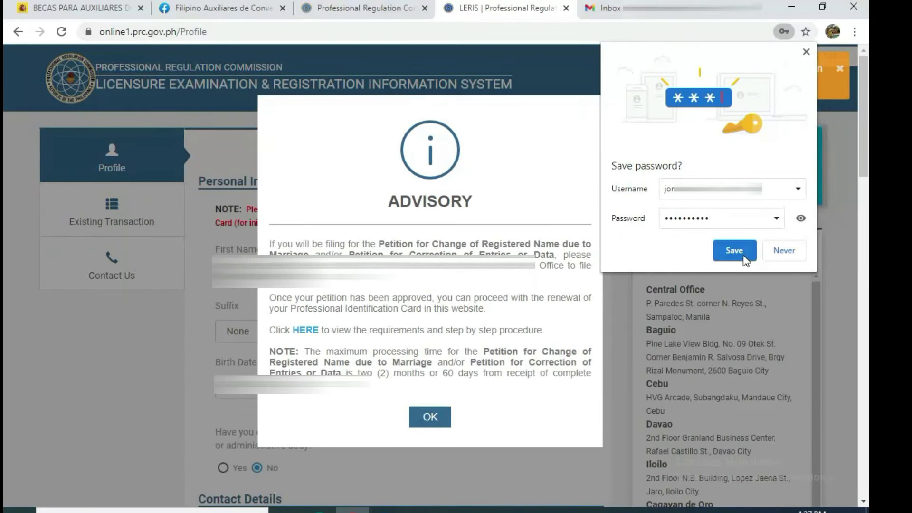
Save the login in the browser and dismiss the petition advisory and the free appointment slots notice.
left_click(738, 250)
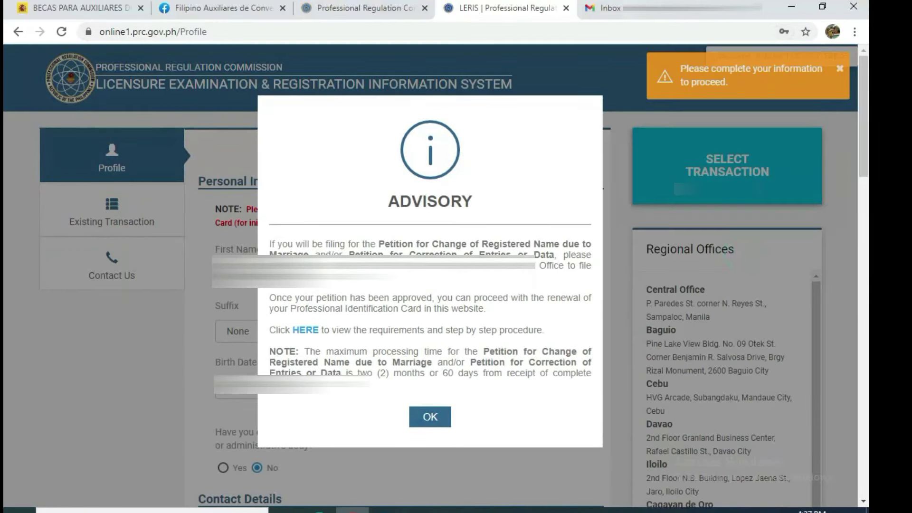
left_click_drag(372, 244, 553, 255)
left_click(417, 415)
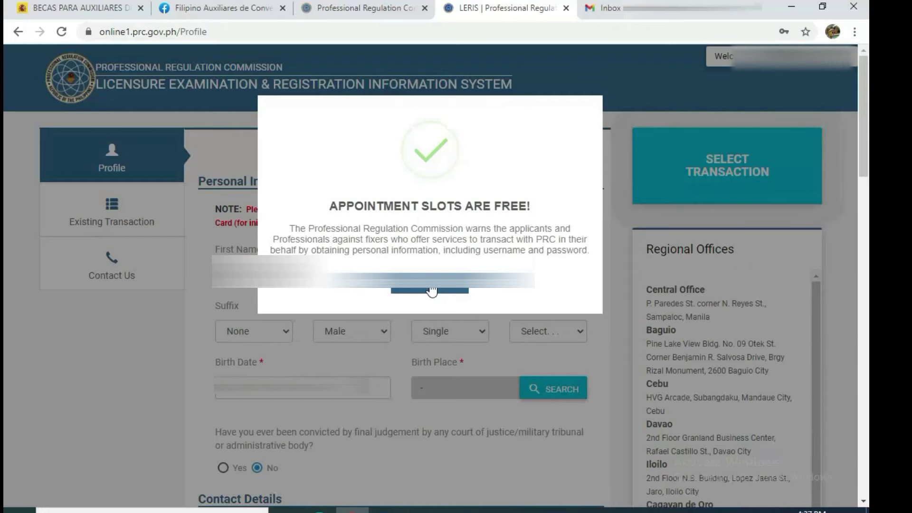
left_click(430, 289)
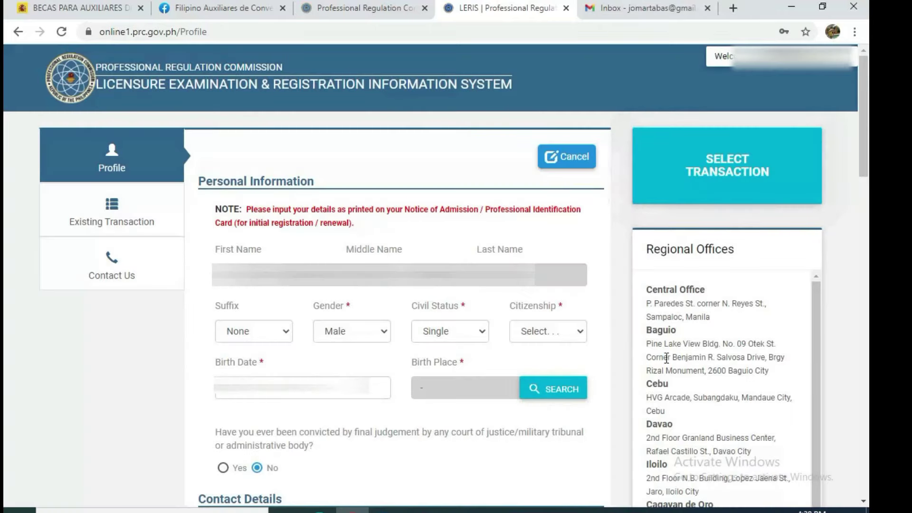
Try to find the birth place by searching for "PAMPANGA", "Santa ana Pa" and "sta. ana", and close the search.
scroll(5, 285, "down", 20)
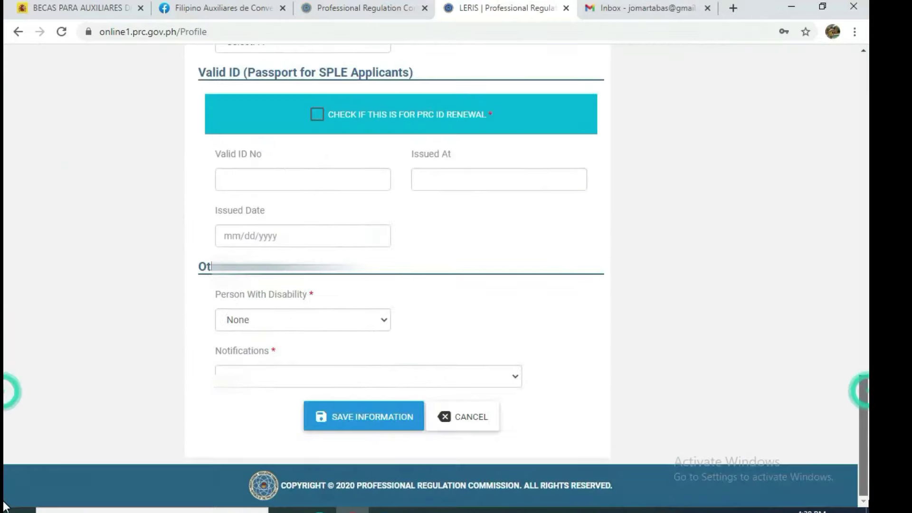
scroll(5, 251, "up", 20)
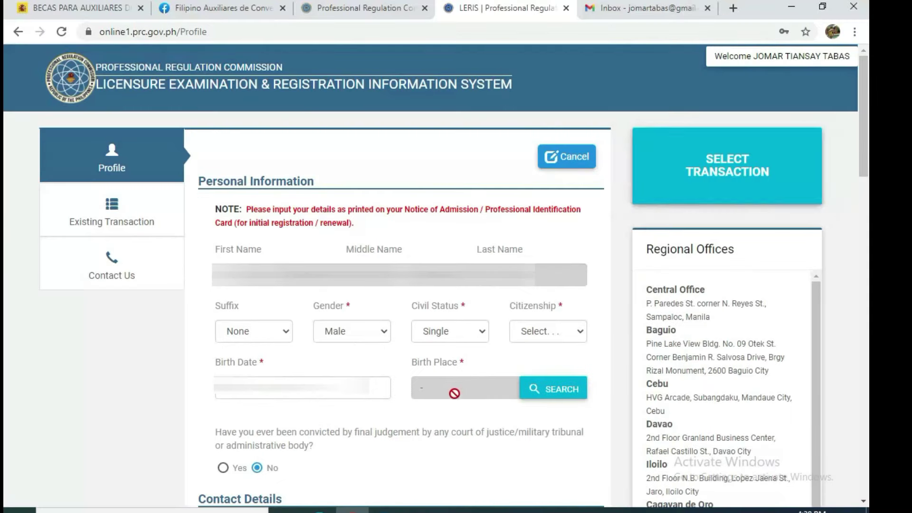
left_click(535, 387)
left_click(386, 155)
type("PAMPANGA")
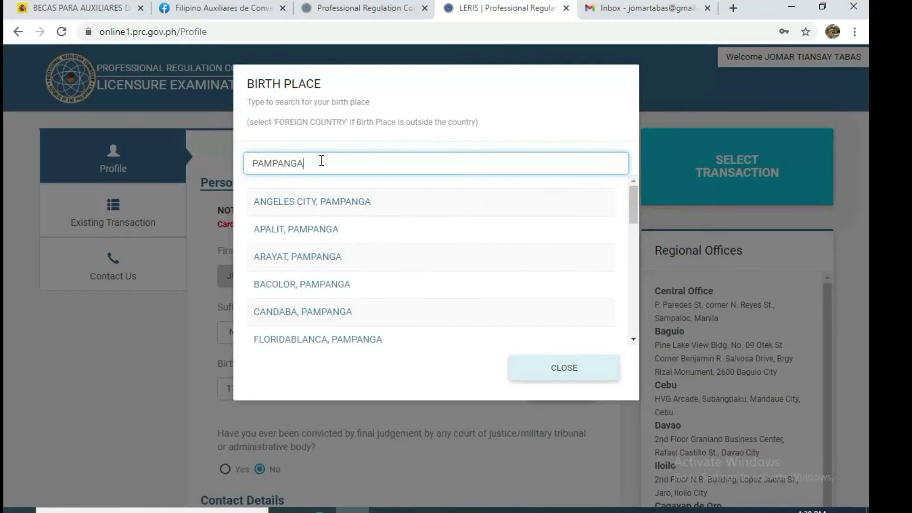
key("ctrl+a")
type("Santa ana")
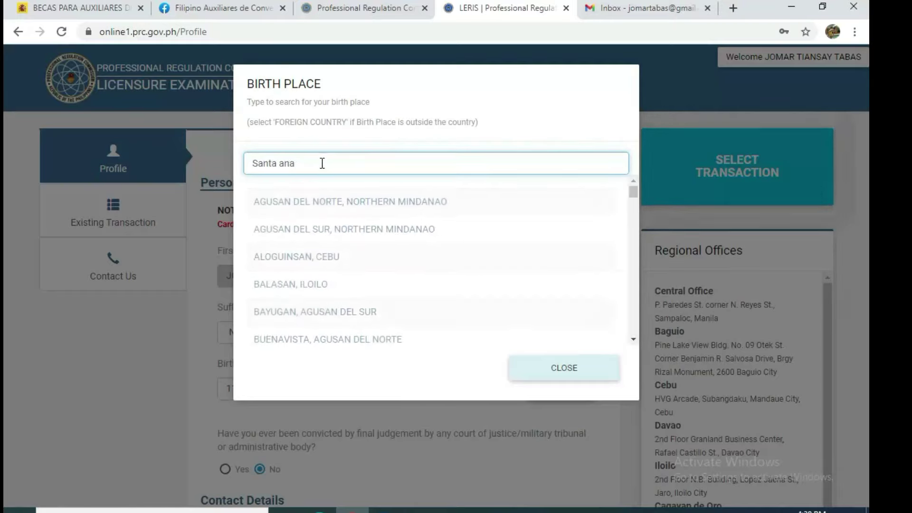
type(" Pa")
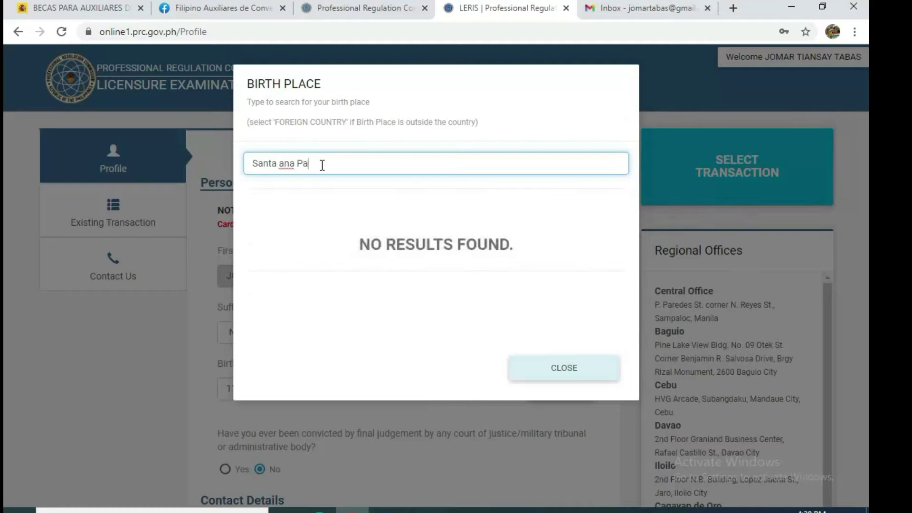
key("BackSpace")
key("BackSpace")
key("BackSpace")
key("BackSpace")
key("BackSpace")
key("BackSpace")
key("BackSpace")
key("BackSpace")
key("BackSpace")
key("BackSpace")
key("BackSpace")
type("sta. ana")
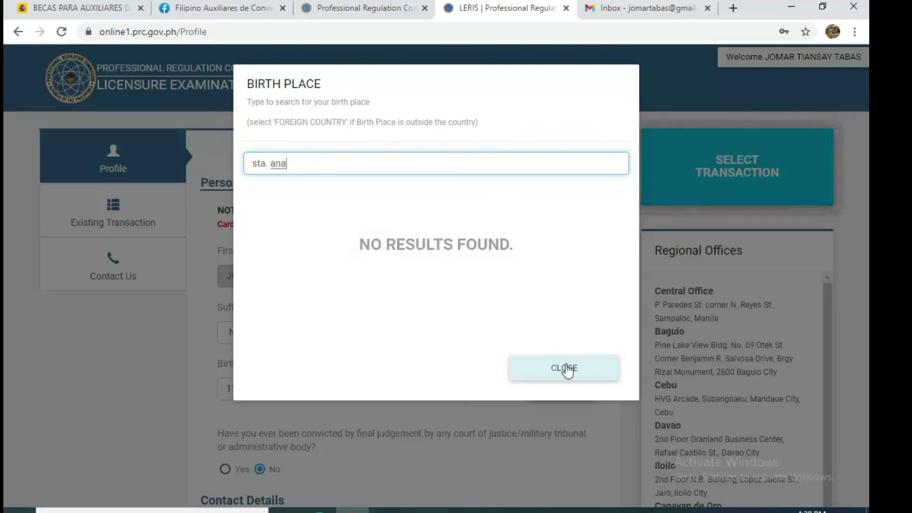
left_click(564, 368)
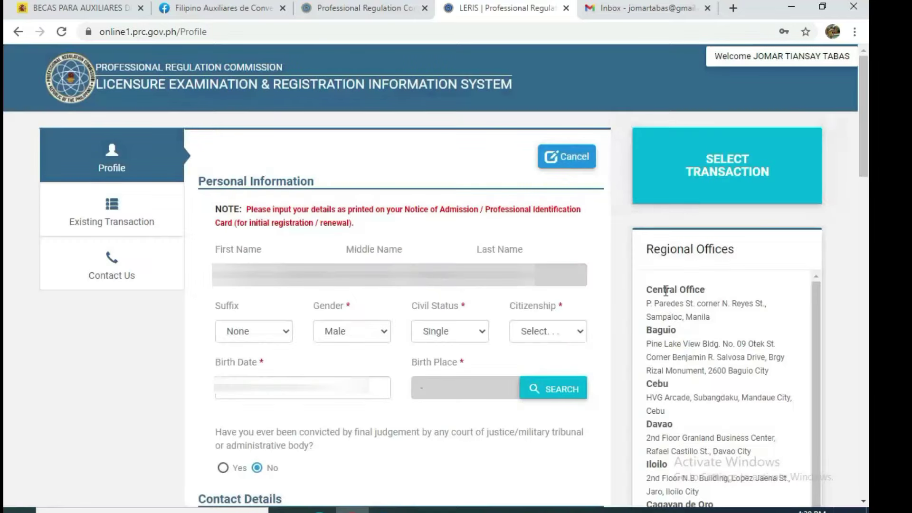
Search the birth places for "pampanga" and choose SANTA ANA, PAMPANGA.
left_click(537, 385)
left_click(414, 159)
type("pampanga")
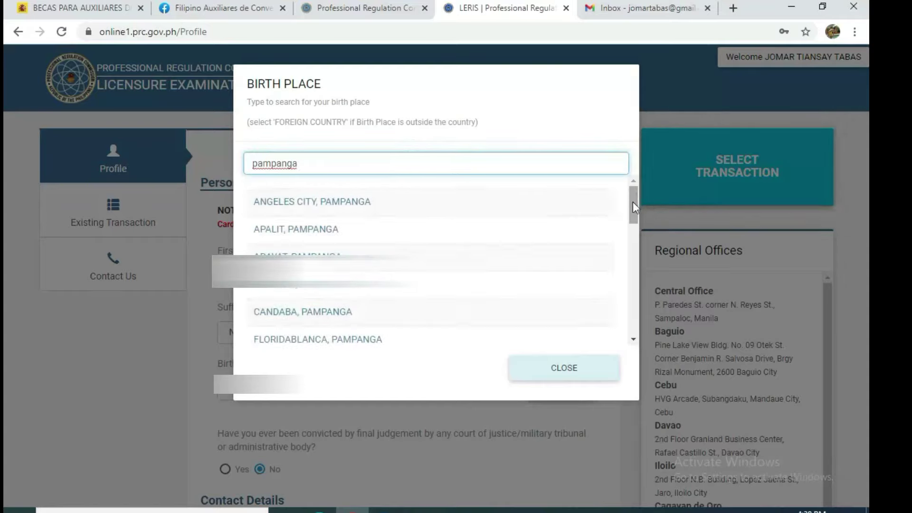
left_click_drag(632, 202, 632, 304)
left_click(332, 262)
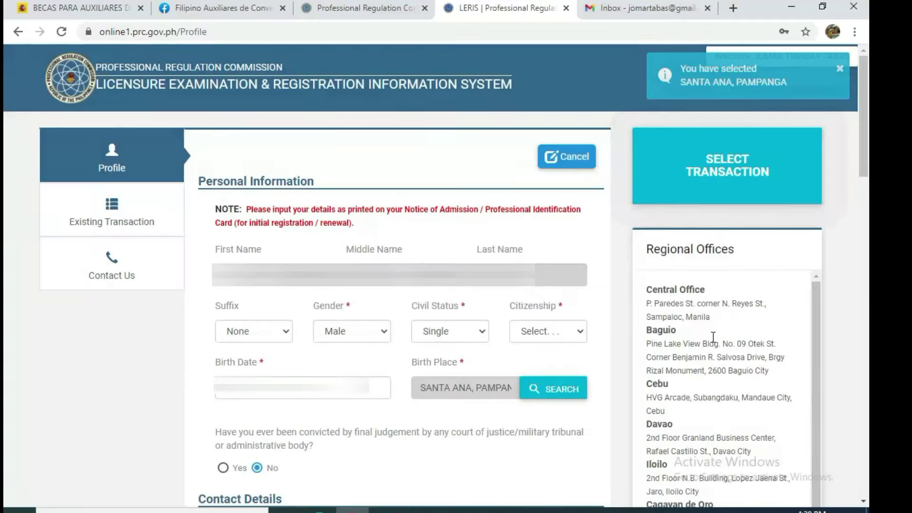
Enter the applicant's permanent mailing address (number, street and barangay) in the contact details.
scroll(5, 152, "down", 1)
scroll(5, 152, "down", 5)
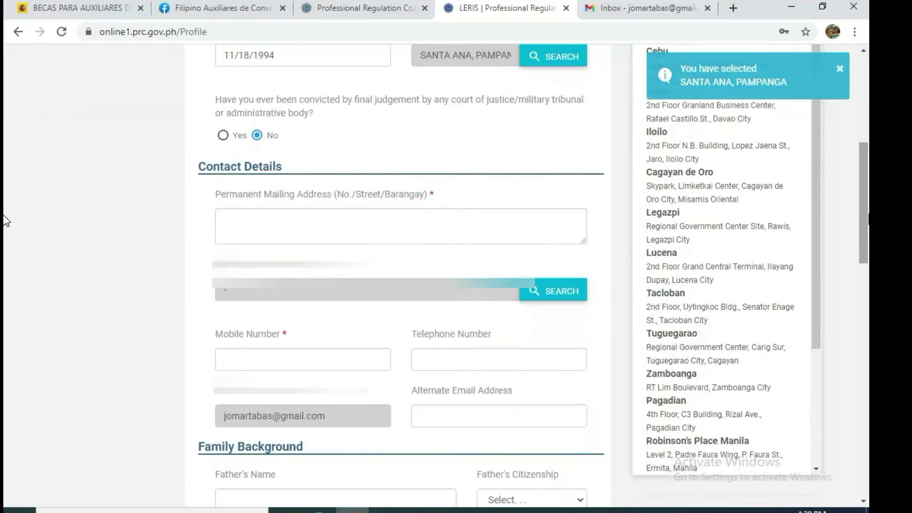
left_click(330, 236)
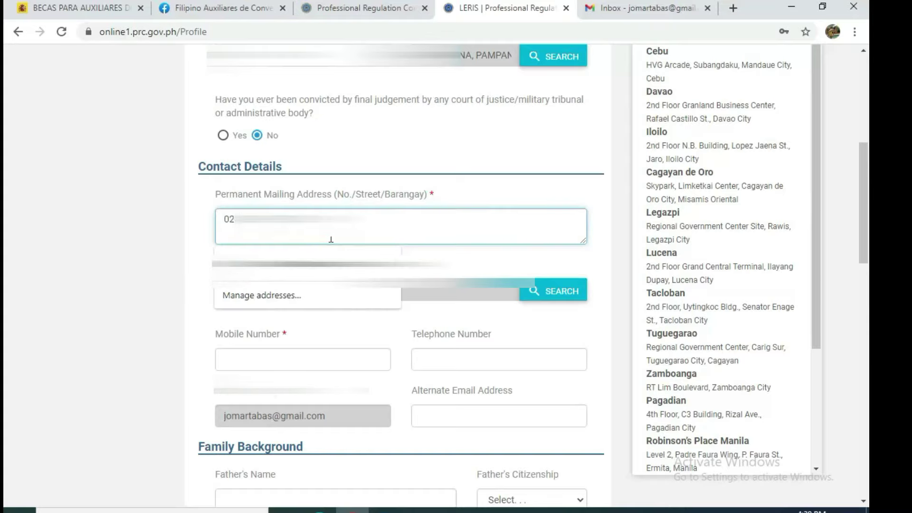
type("Str")
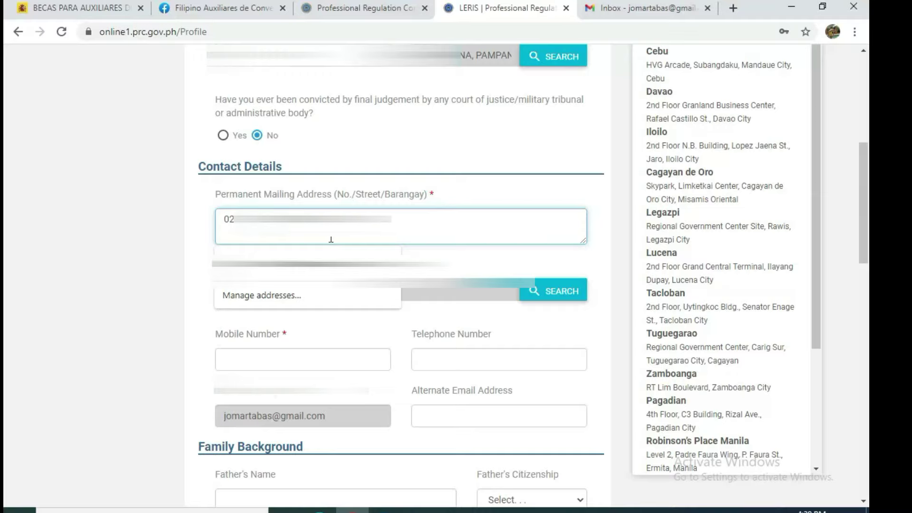
Search for and choose the applicant's town and province for the permanent mailing address.
left_click(550, 293)
left_click(331, 163)
type("santa ana")
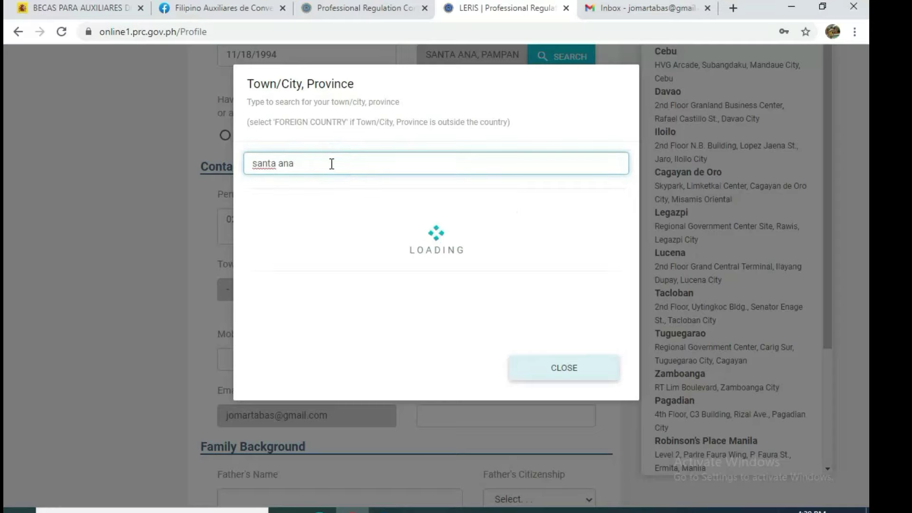
left_click(291, 257)
Enter the applicant's mobile number in the contact details.
left_click(381, 353)
type("097")
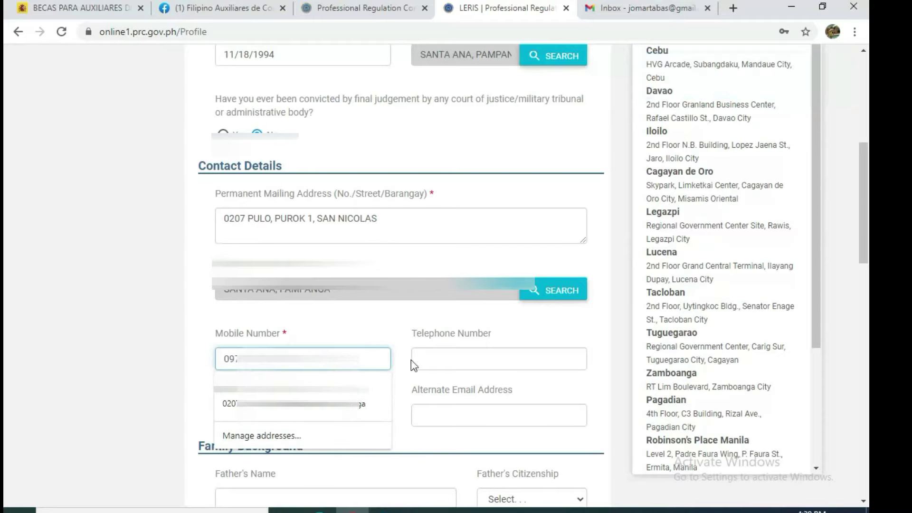
left_click(448, 359)
left_click(4, 266)
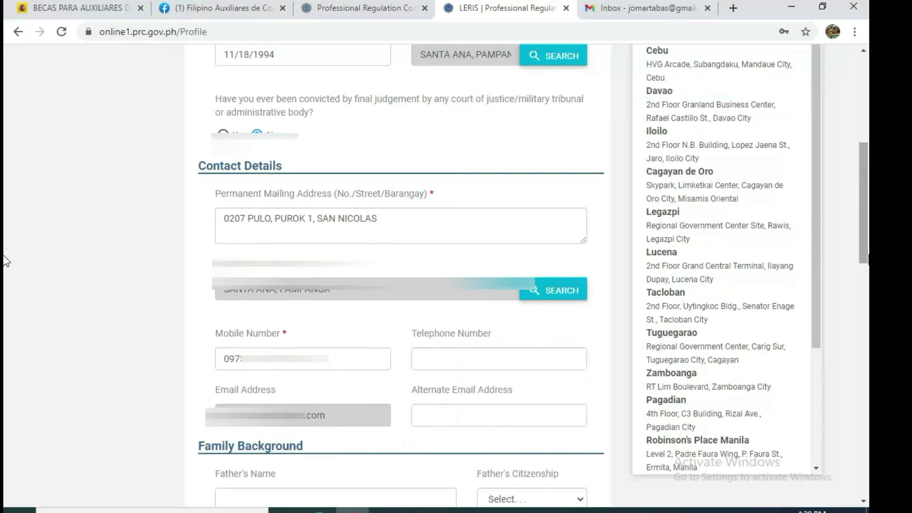
scroll(5, 266, "down", 5)
left_click(449, 189)
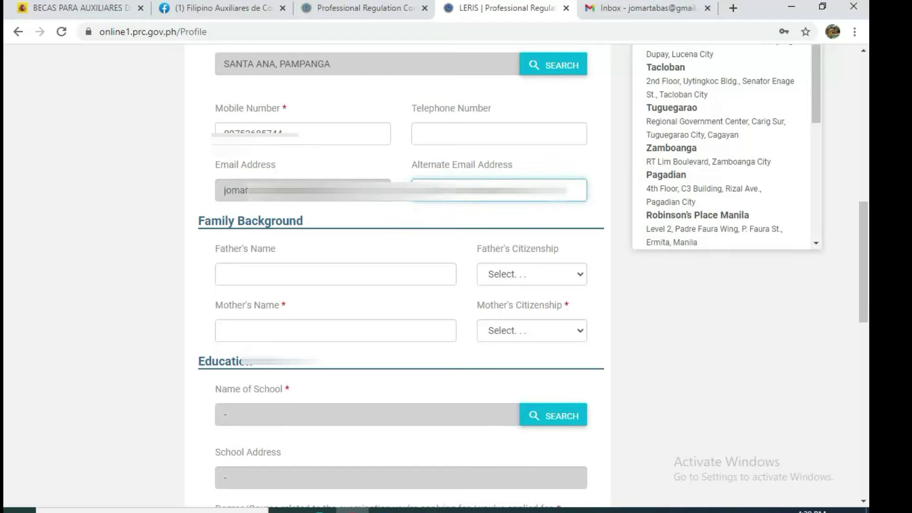
Enter the father's and mother's full names in the family background and set both citizenships to Filipino.
left_click(348, 273)
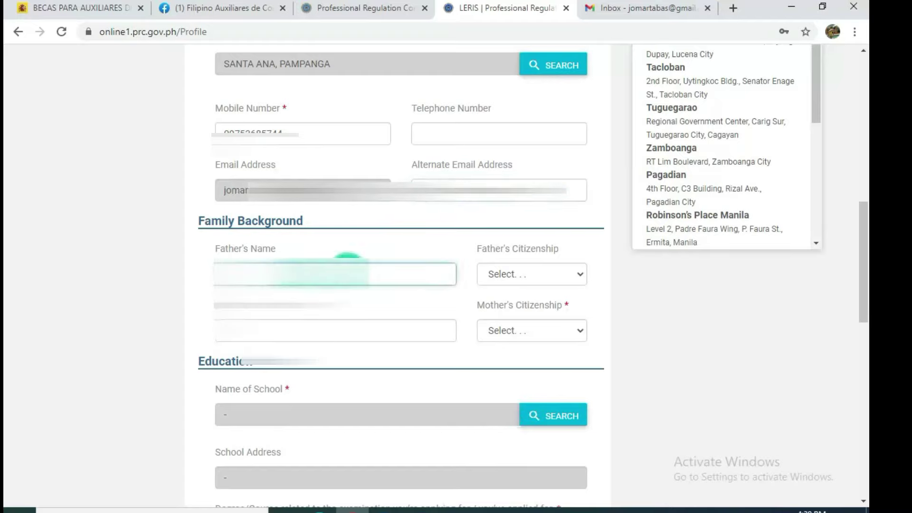
left_click(527, 275)
left_click(523, 290)
left_click(334, 330)
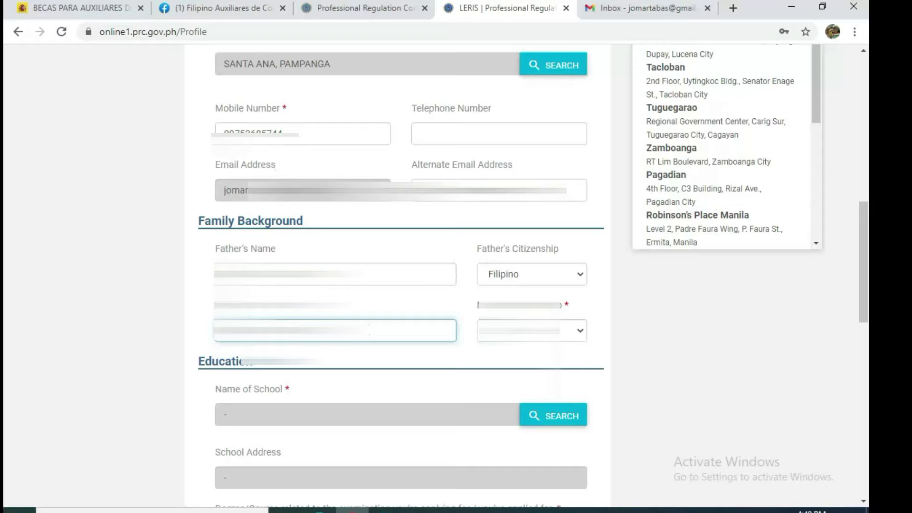
left_click(588, 330)
left_click(527, 350)
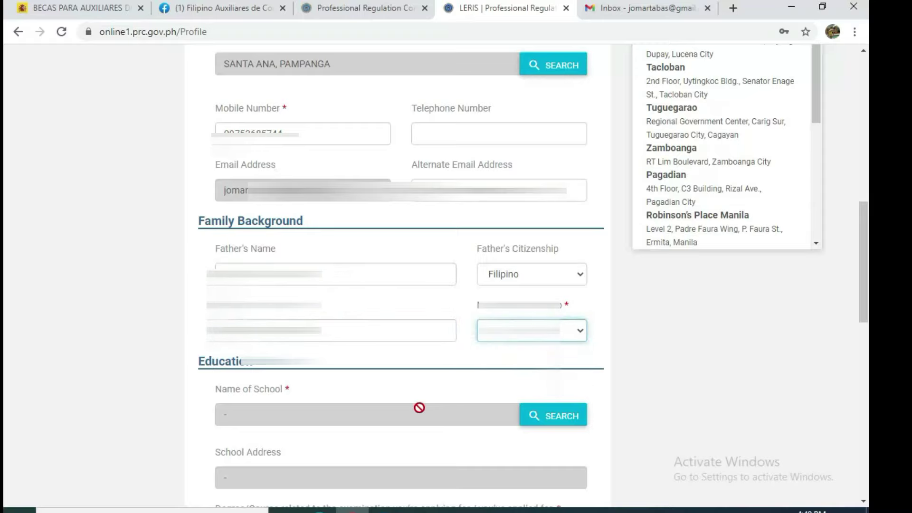
Search the schools for "SAINT MARY'S" and choose SAINT MARY'S ANGELS COLLEGE OF PAMPANGA as the school.
scroll(5, 285, "down", 4)
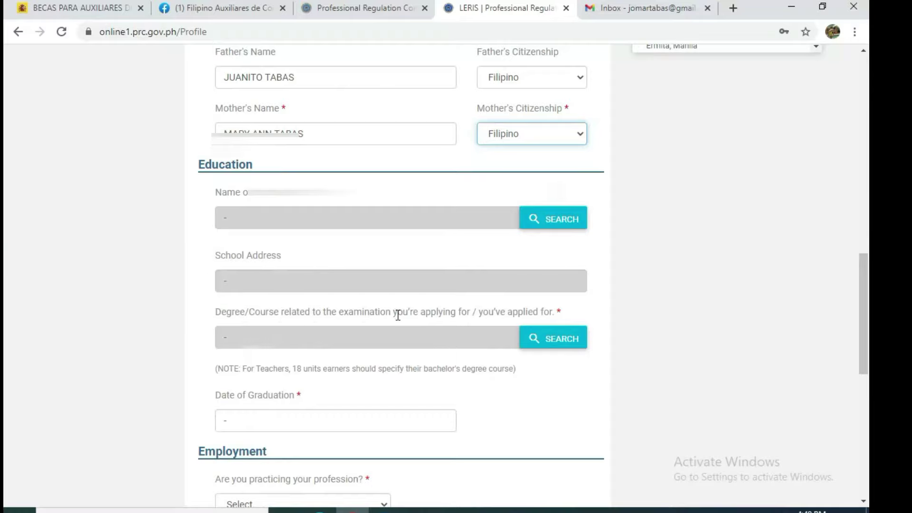
left_click(400, 215)
left_click(546, 226)
left_click(282, 162)
type("SAINT")
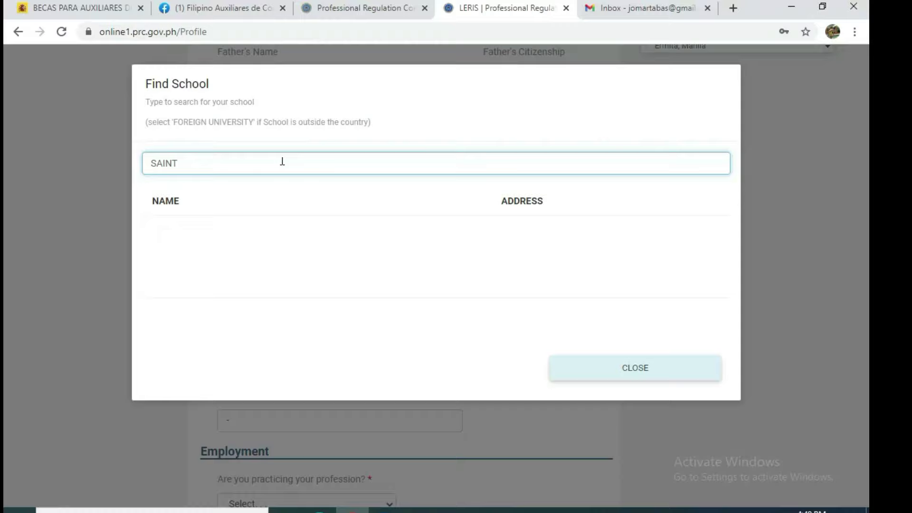
type(" MARY'S")
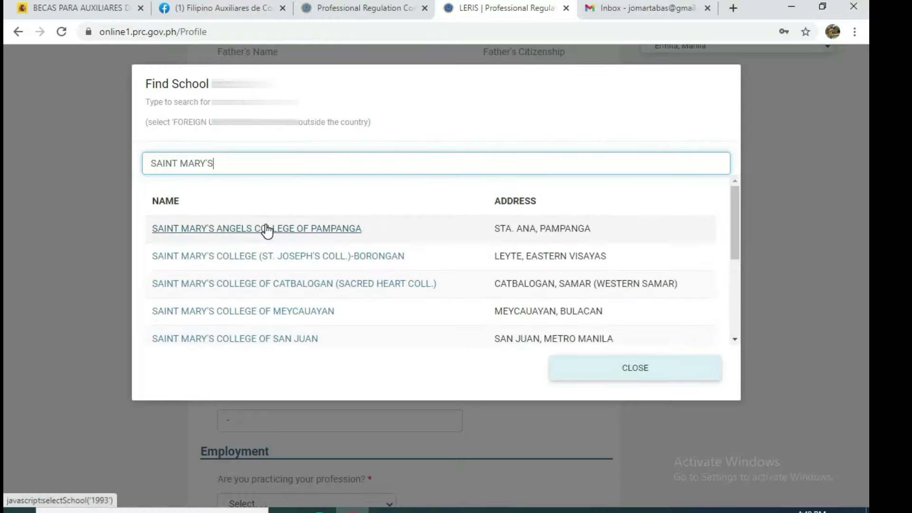
left_click(266, 229)
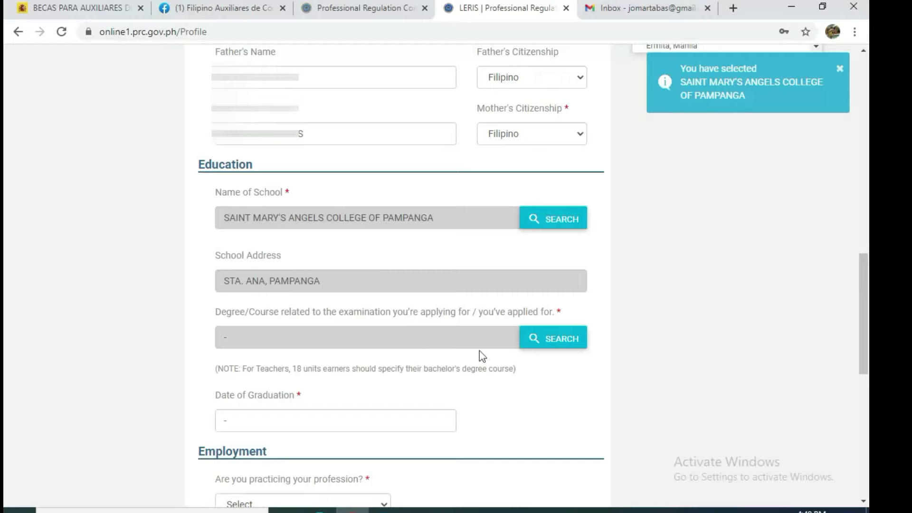
Search the courses for "EDUCATION", choose BACHELOR OF SECONDARY EDUCATION (BSEd), and set the date of graduation to 10/22/2016.
left_click(536, 346)
left_click(286, 143)
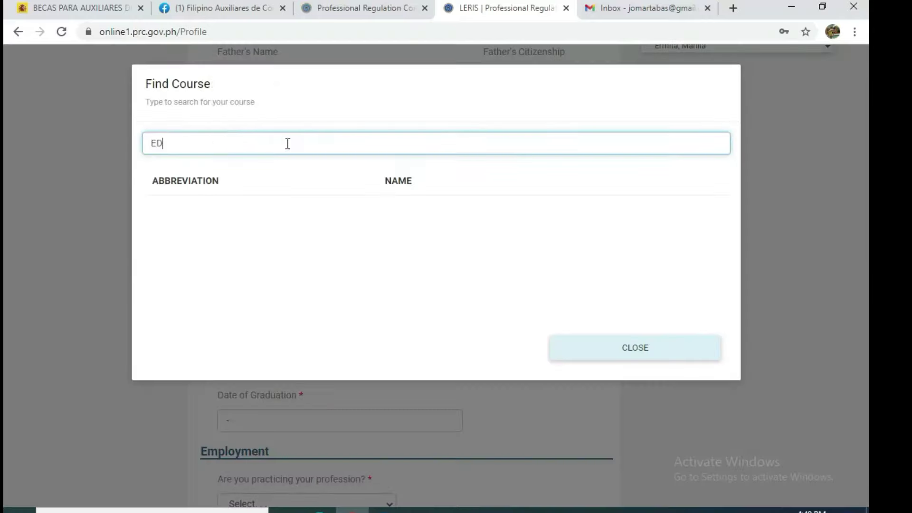
type("EDU")
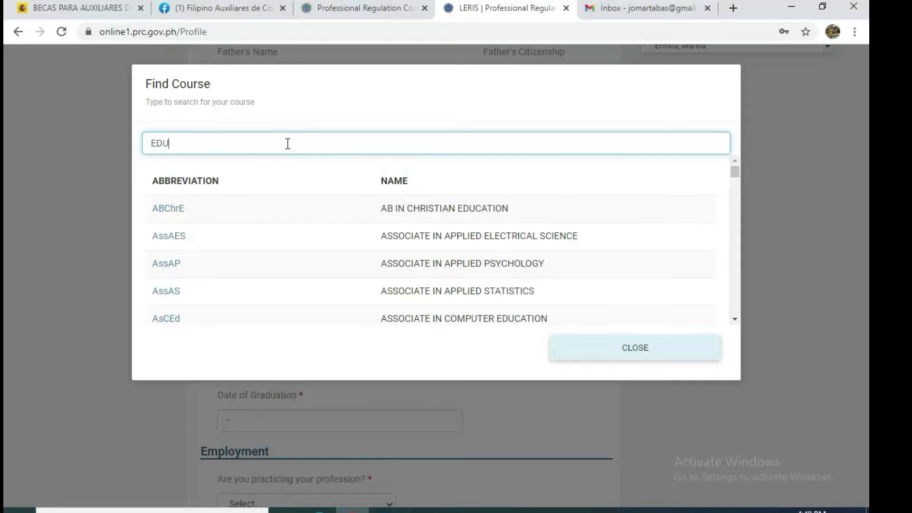
type("C")
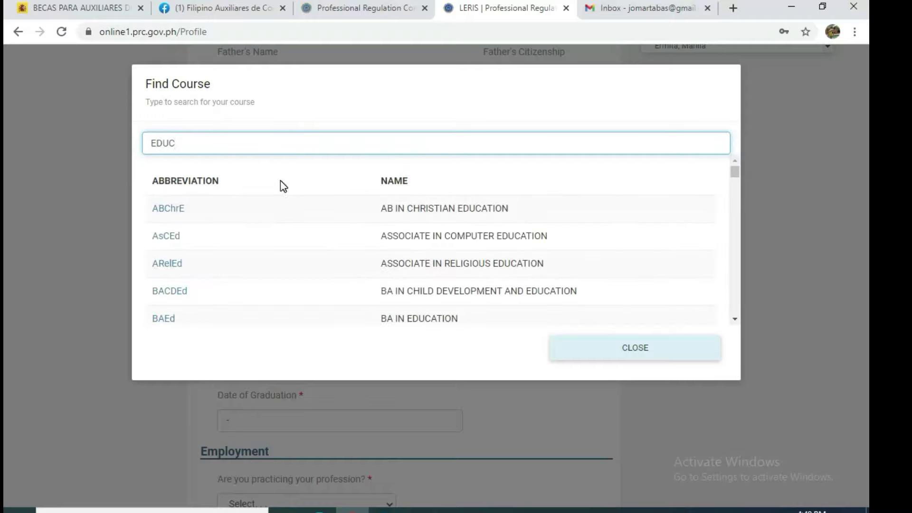
scroll(659, 234, "down", 5)
type("ATION")
left_click_drag(734, 212, 734, 193)
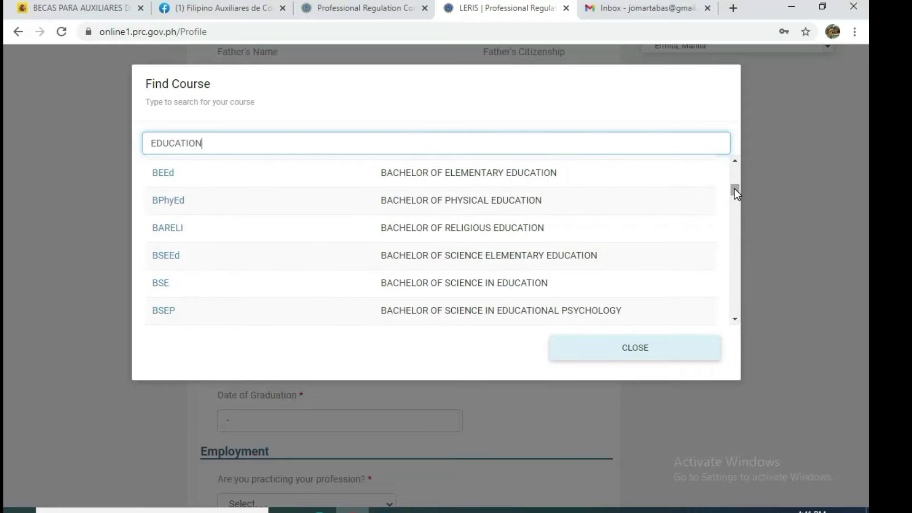
scroll(734, 188, "down", 1)
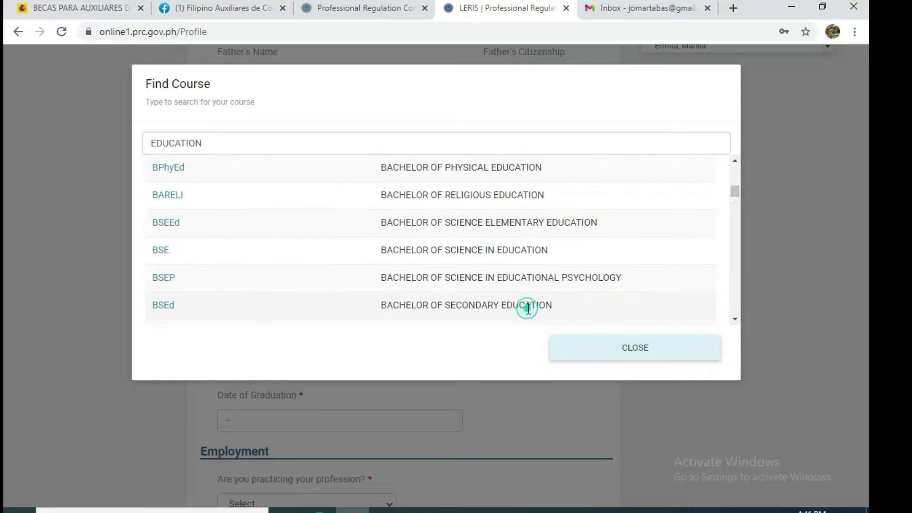
left_click(552, 305)
left_click(163, 305)
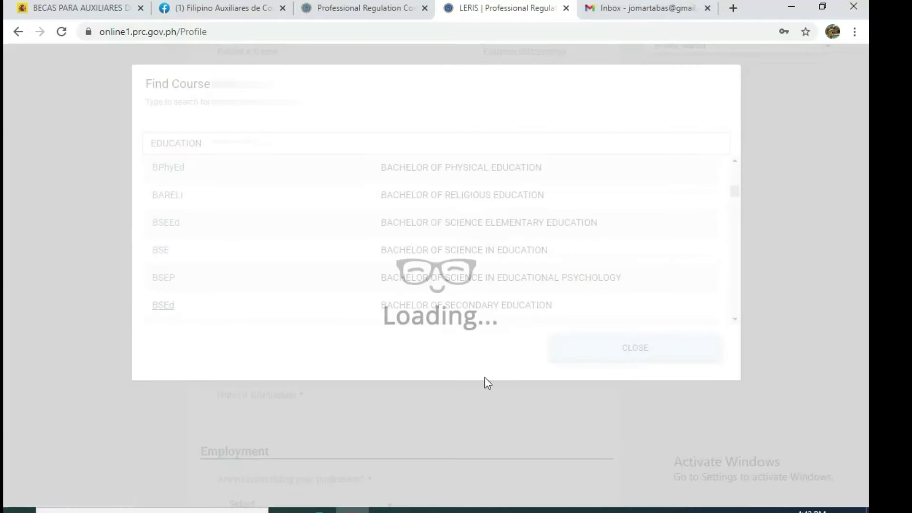
left_click_drag(234, 368, 503, 368)
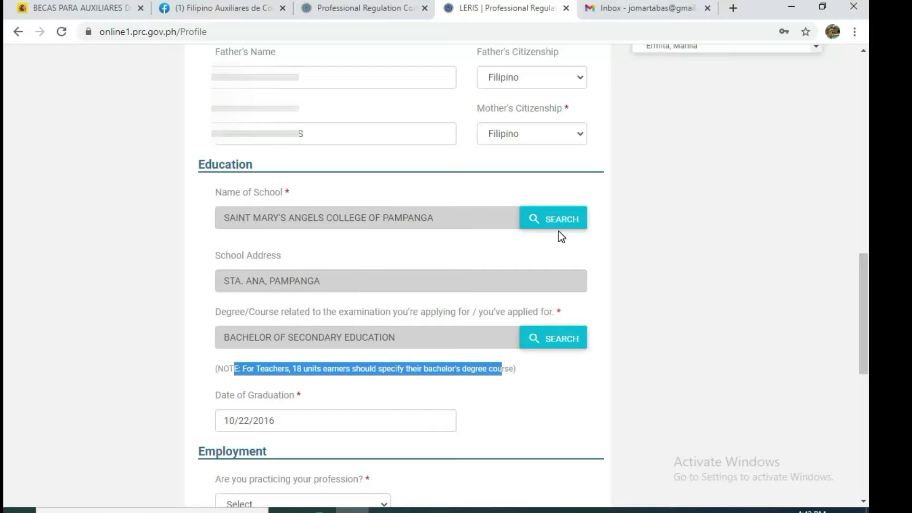
Replace the school with UNIVERSITY OF THE ASSUMPTION by searching the schools for "UNIVERSITY OF THE".
left_click(535, 220)
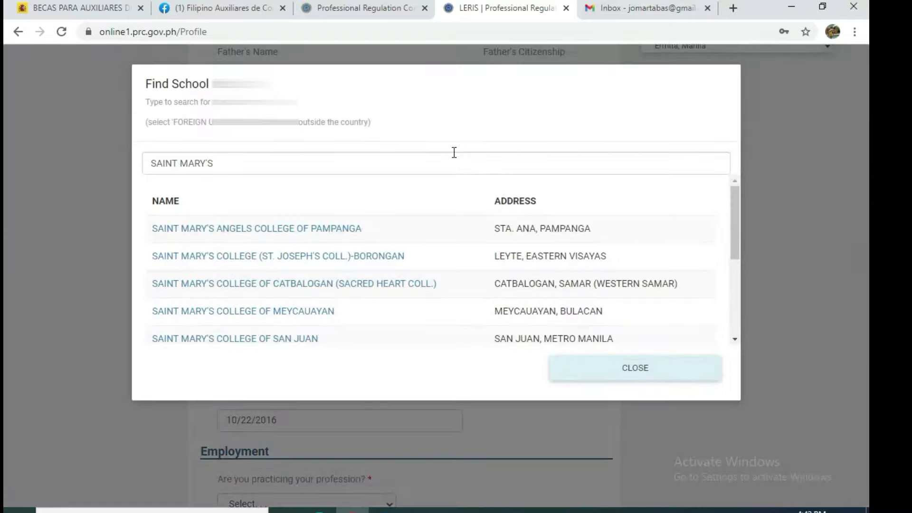
left_click(362, 157)
type("UNIVERSITY ")
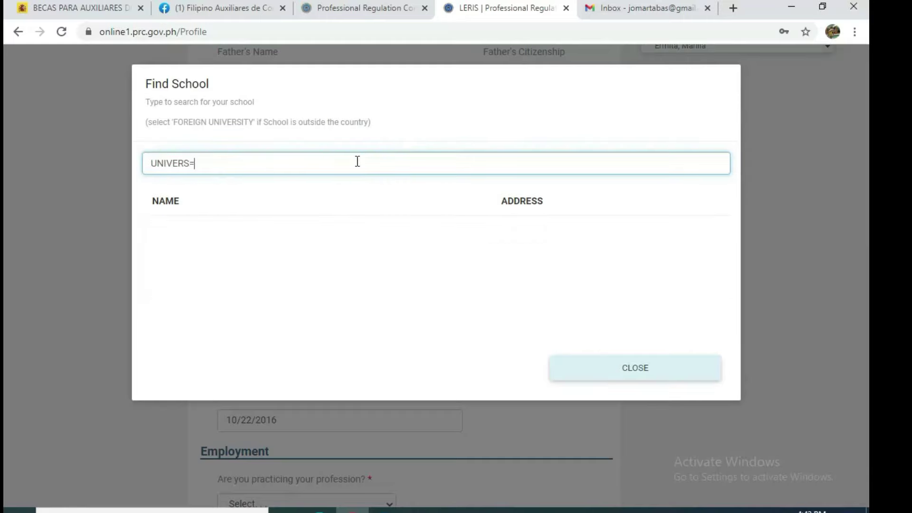
type("OF THE")
left_click(267, 229)
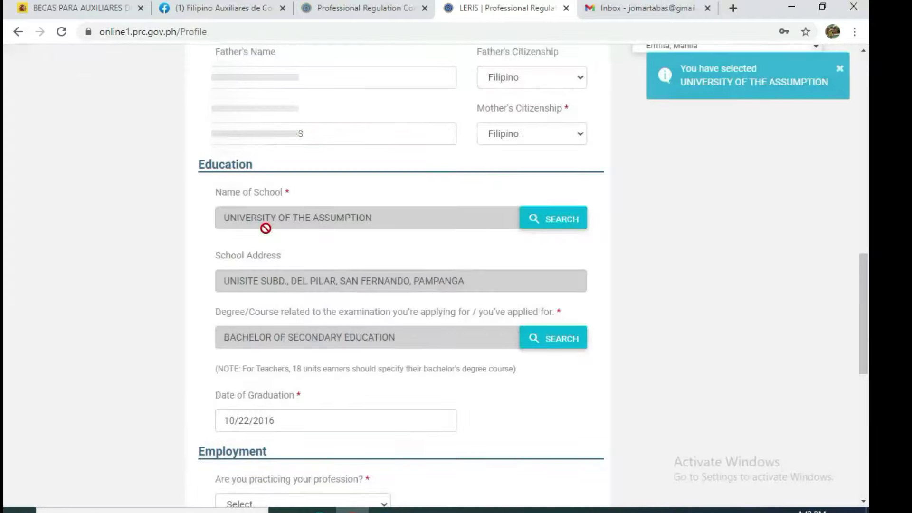
Search the degree courses for "BACHELOR" and for "ACCO" to look for a different course.
left_click(544, 344)
double_click(171, 143)
type("BACHELOR")
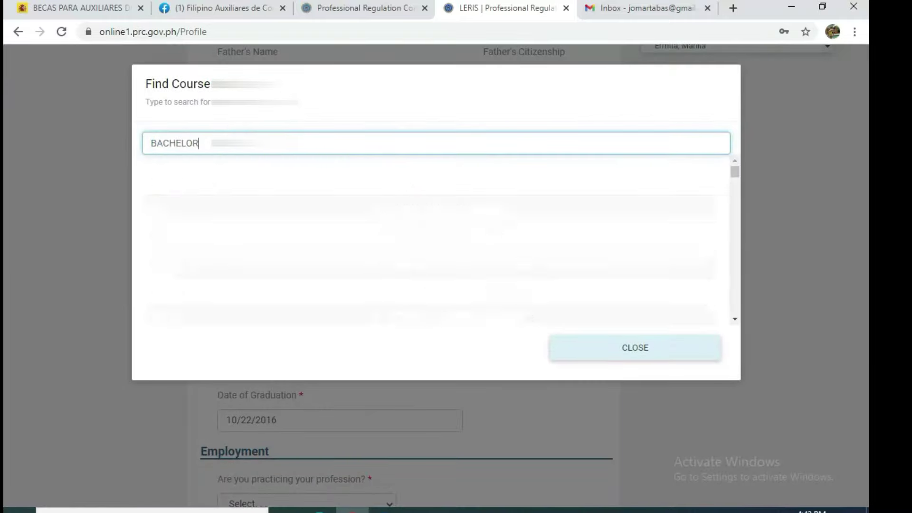
key("BackSpace")
key("BackSpace")
key("BackSpace")
key("BackSpace")
key("BackSpace")
key("BackSpace")
key("BackSpace")
key("BackSpace")
type("ACCO")
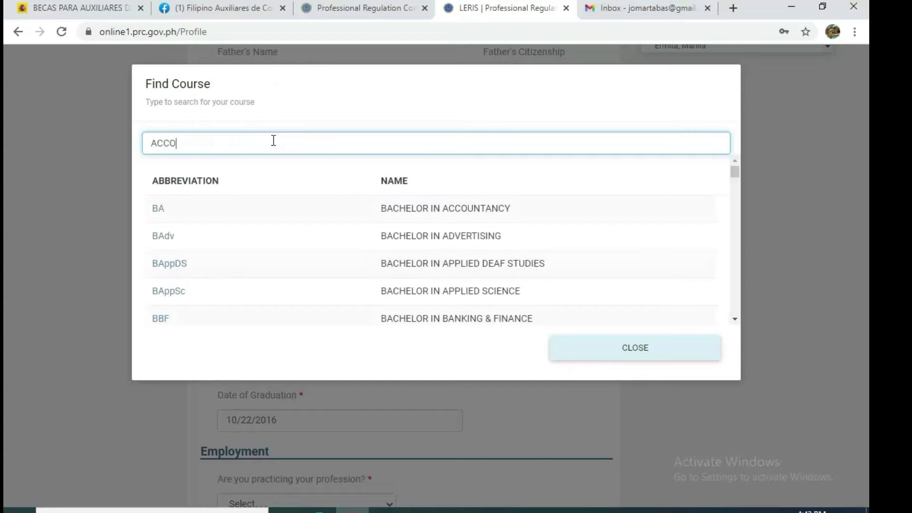